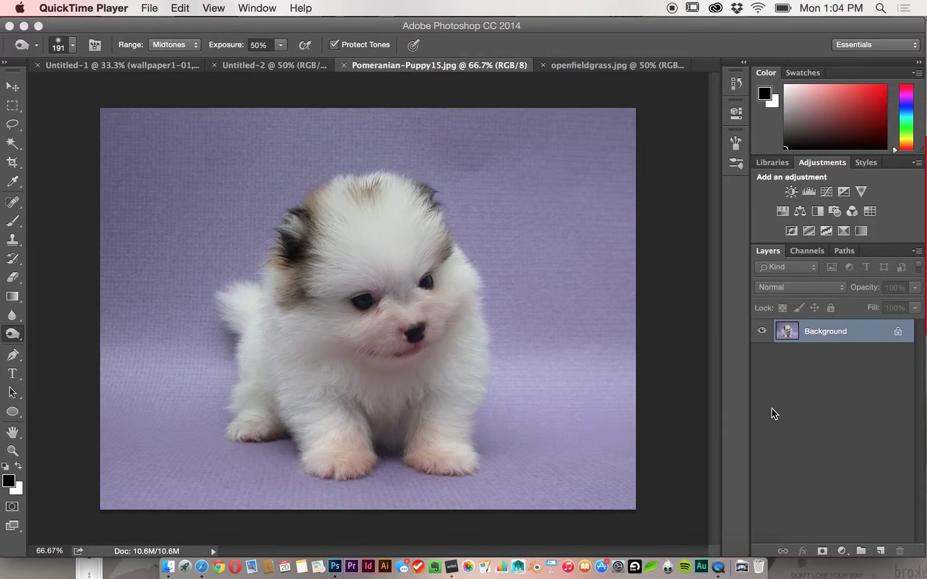
Convert the locked Background of the puppy photo into an editable layer named Layer 0
double_click(815, 335)
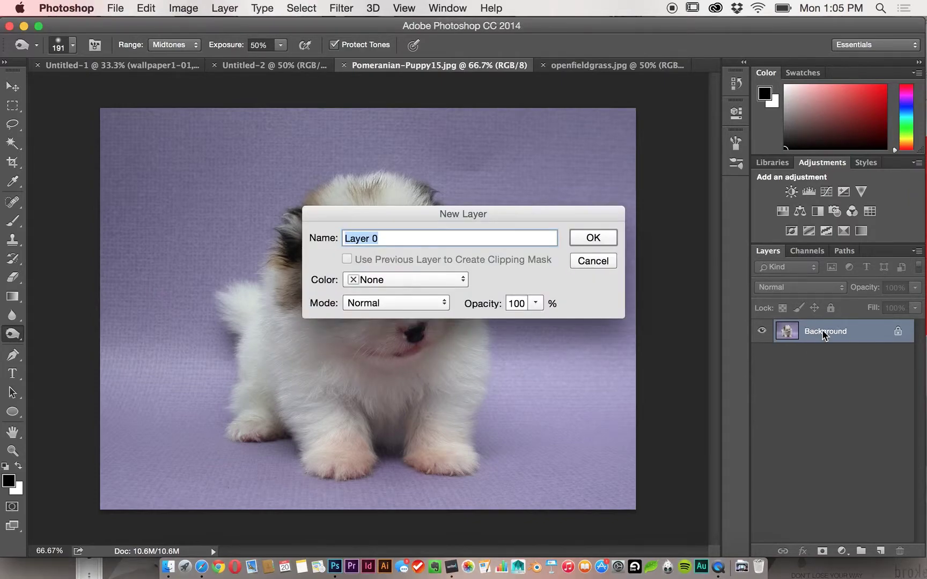
click(604, 240)
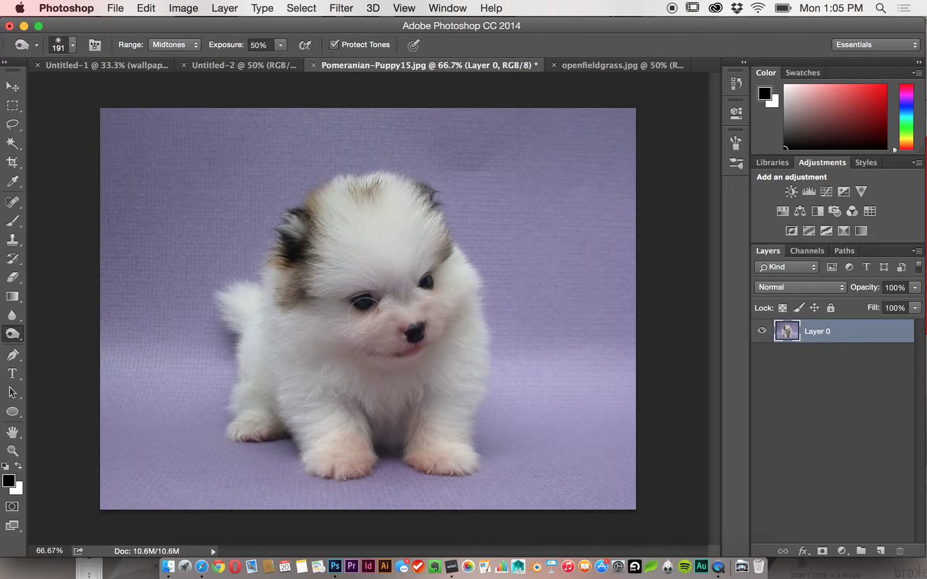
Select the whole puppy with the Quick Selection tool in add mode, using a 68 px brush
click(16, 152)
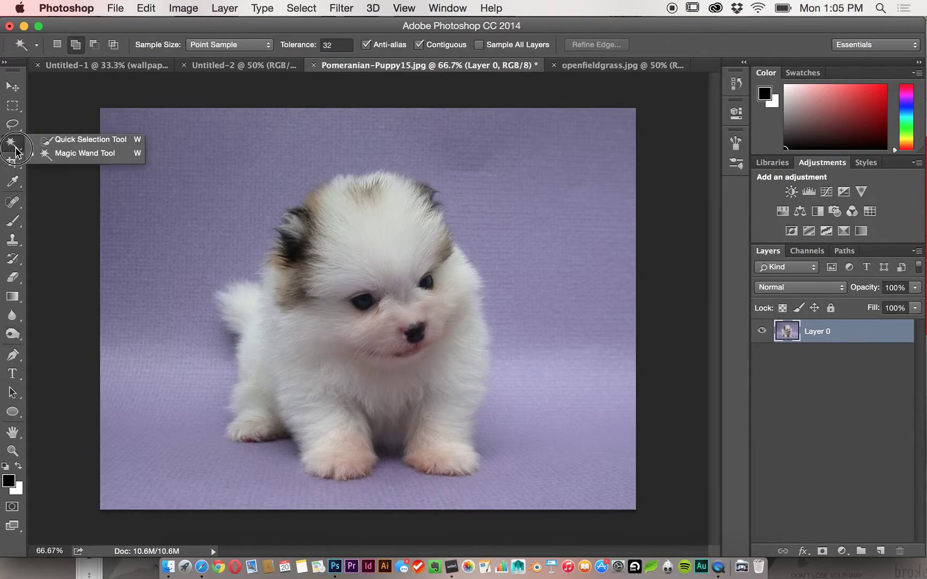
click(43, 141)
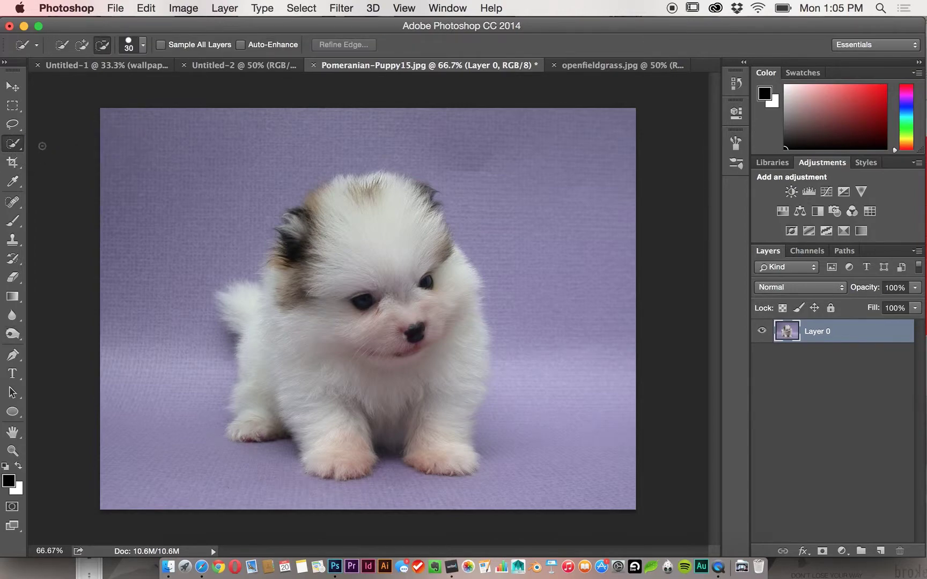
click(81, 45)
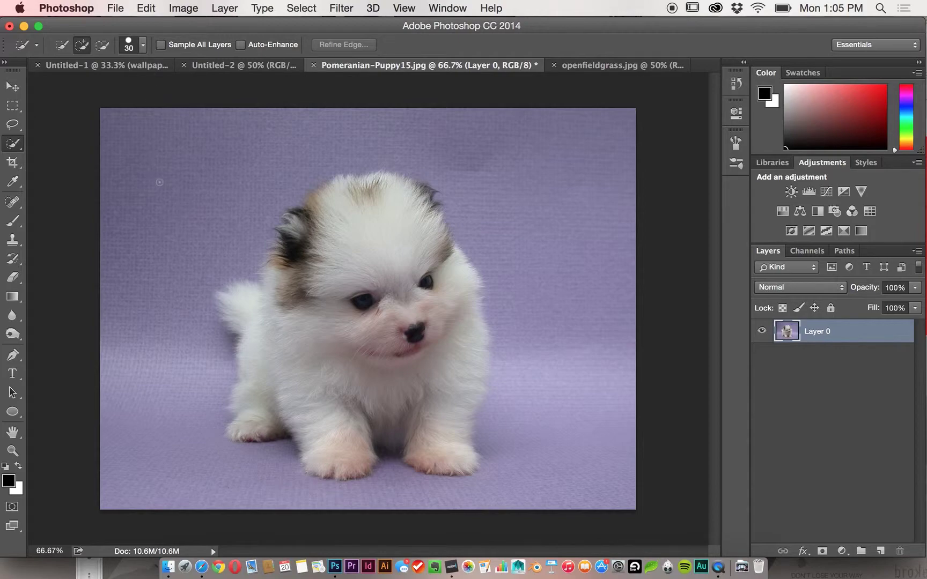
click(143, 45)
click(109, 83)
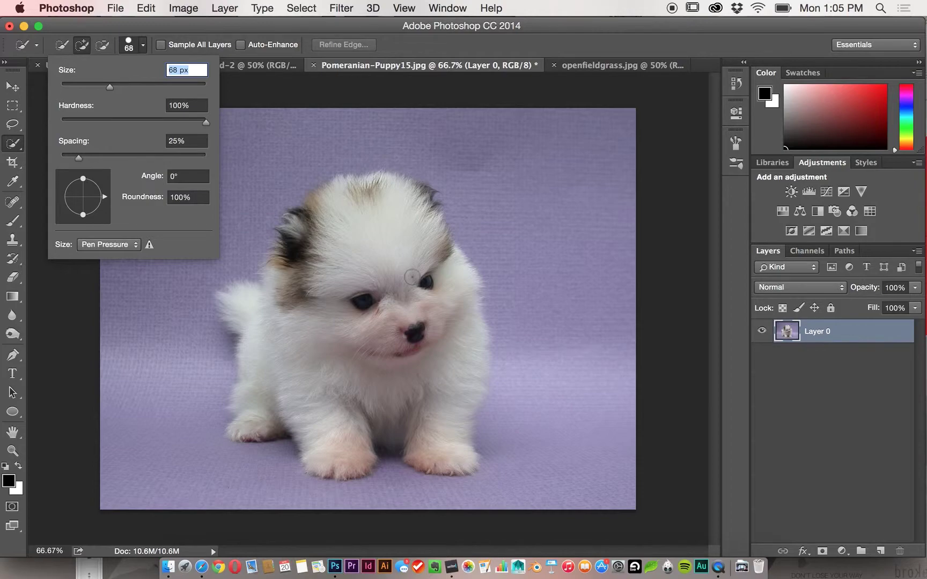
click(441, 294)
mouse_move(428, 274)
mouse_down()
mouse_move(398, 249)
mouse_move(359, 252)
mouse_move(344, 298)
mouse_move(350, 314)
mouse_move(402, 329)
mouse_move(324, 365)
mouse_move(295, 354)
mouse_move(240, 300)
mouse_move(263, 314)
mouse_move(304, 295)
mouse_move(313, 241)
mouse_move(343, 224)
mouse_move(439, 265)
mouse_move(459, 319)
mouse_move(443, 453)
mouse_move(391, 418)
mouse_move(331, 434)
mouse_move(319, 400)
mouse_move(268, 400)
mouse_move(245, 429)
mouse_up()
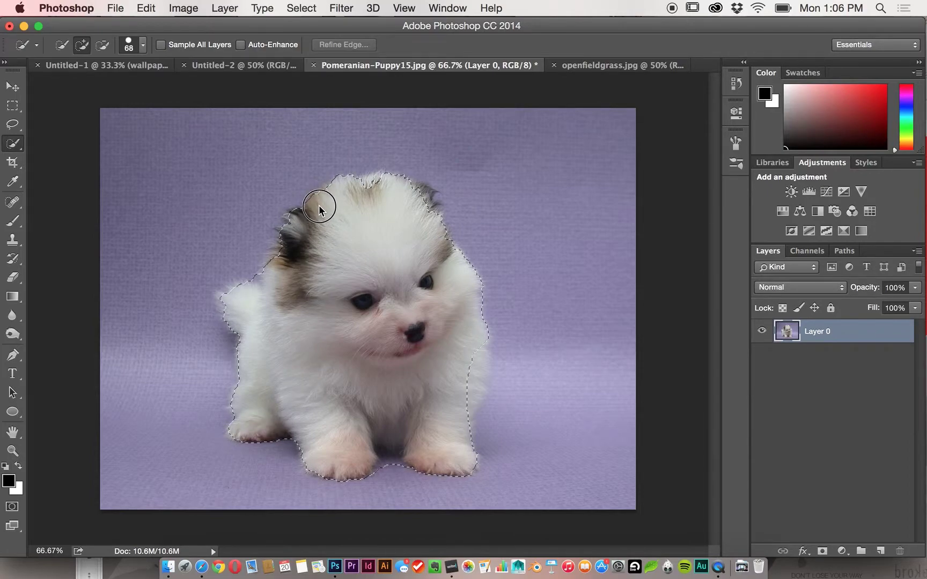
click(472, 382)
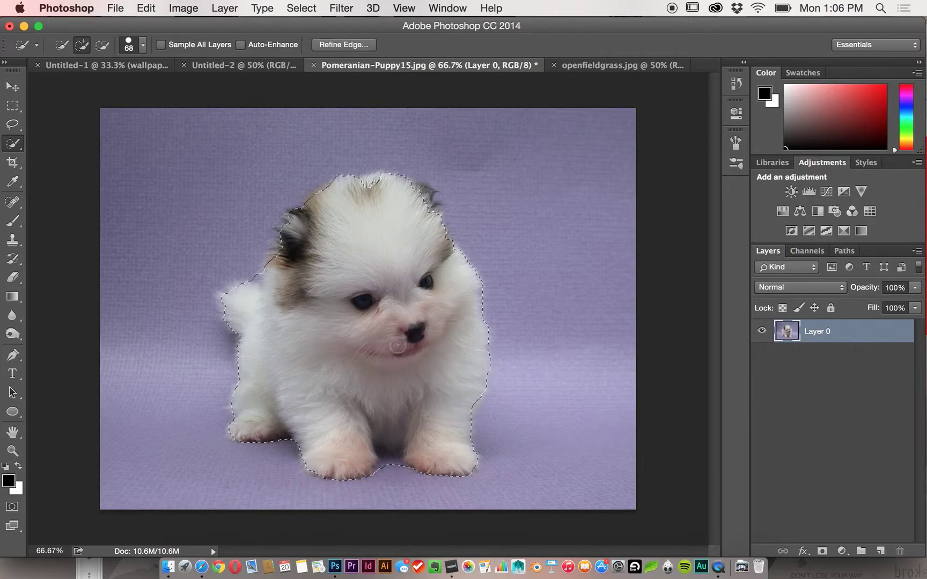
Refine the puppy selection's edge with radius 2.4 px, smooth 40, feather 17.3 px and shift edge -15%
click(352, 44)
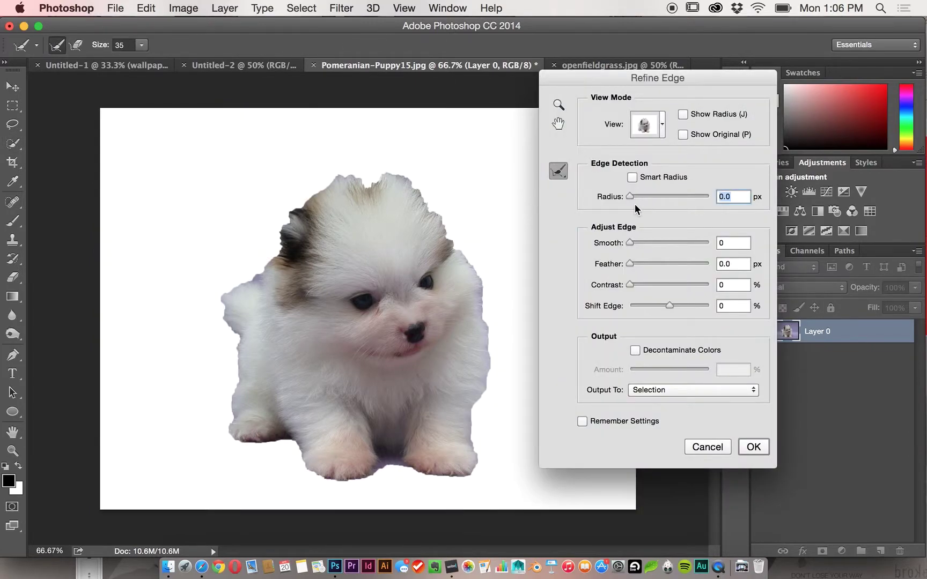
drag(629, 195, 640, 195)
drag(631, 244, 654, 265)
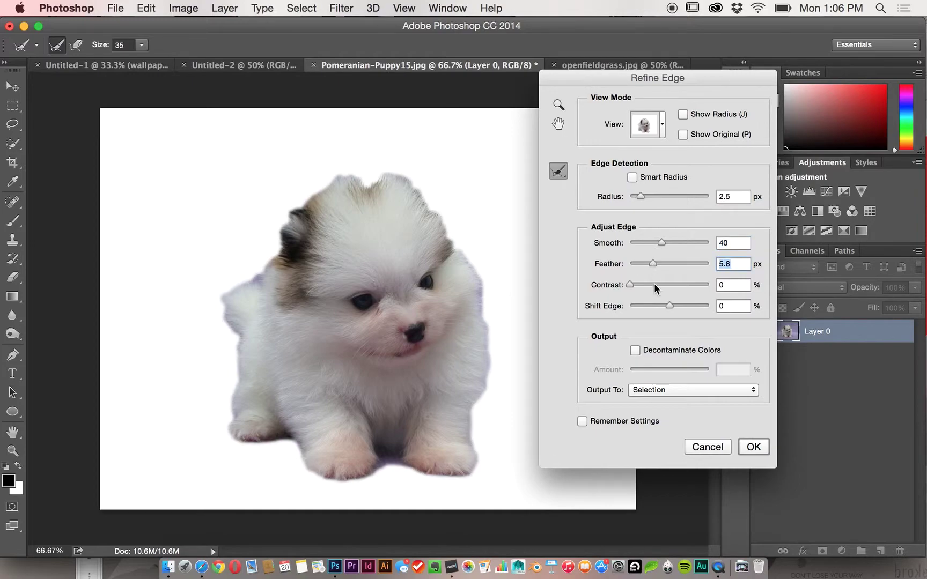
drag(668, 305, 657, 305)
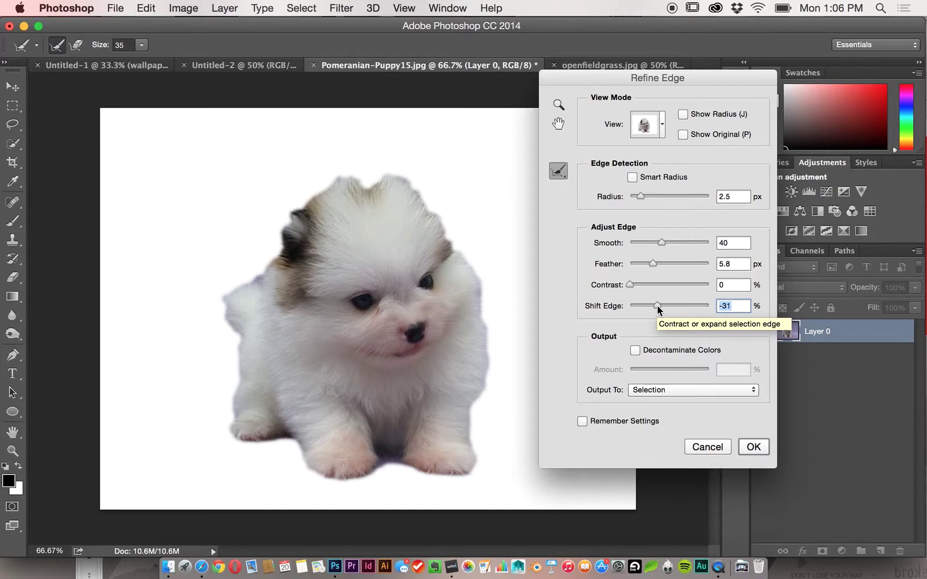
drag(658, 306, 650, 305)
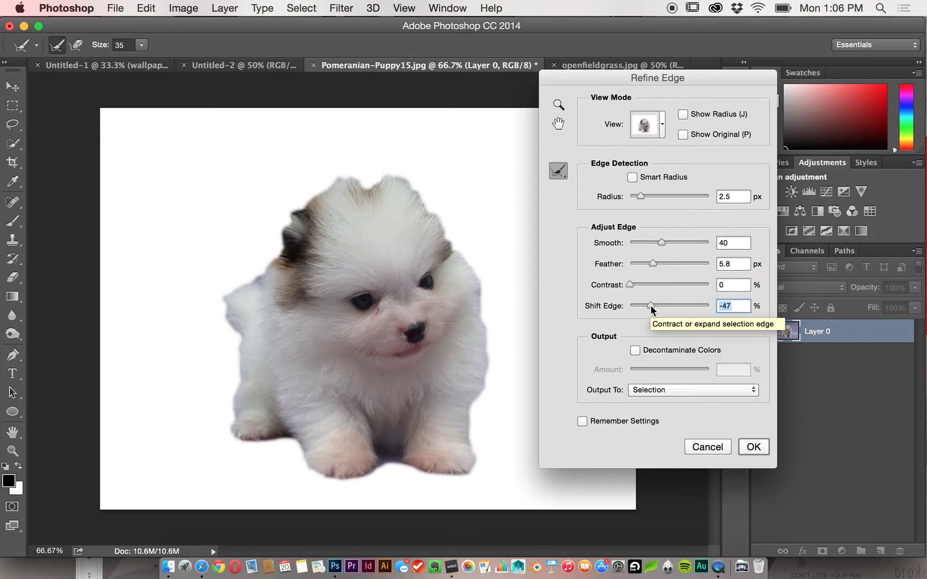
drag(656, 263, 664, 267)
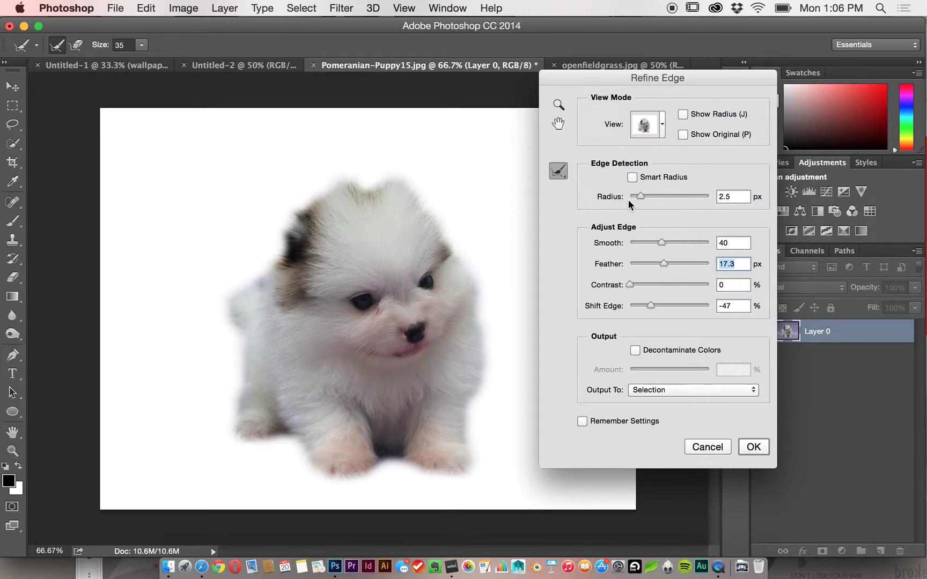
drag(639, 197, 698, 197)
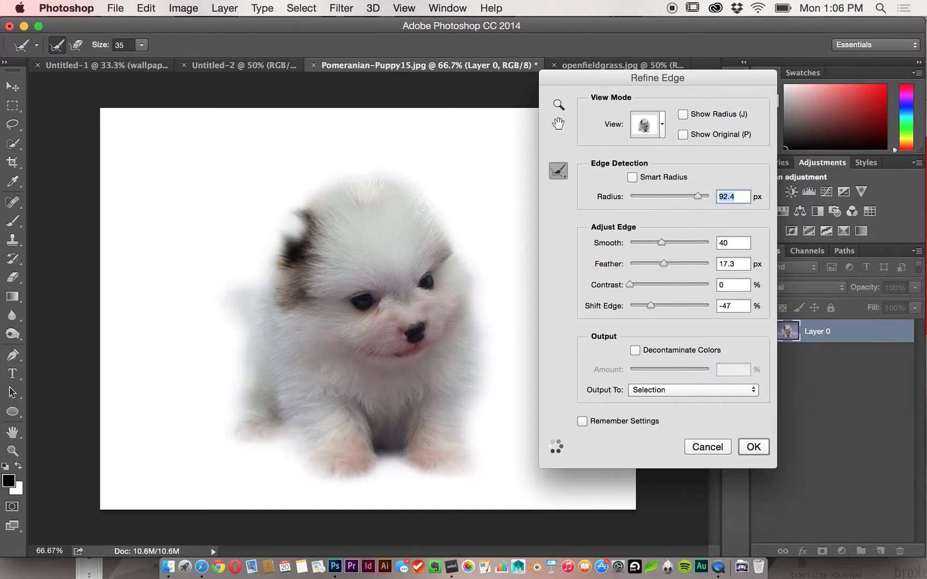
drag(698, 197, 639, 196)
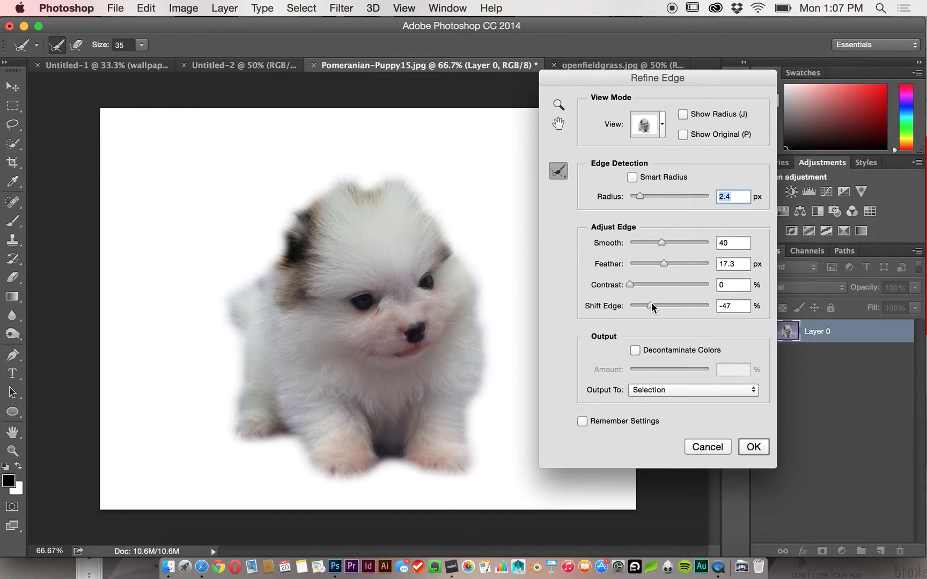
mouse_move(651, 306)
mouse_down()
mouse_move(695, 306)
mouse_move(656, 314)
mouse_move(664, 317)
mouse_up()
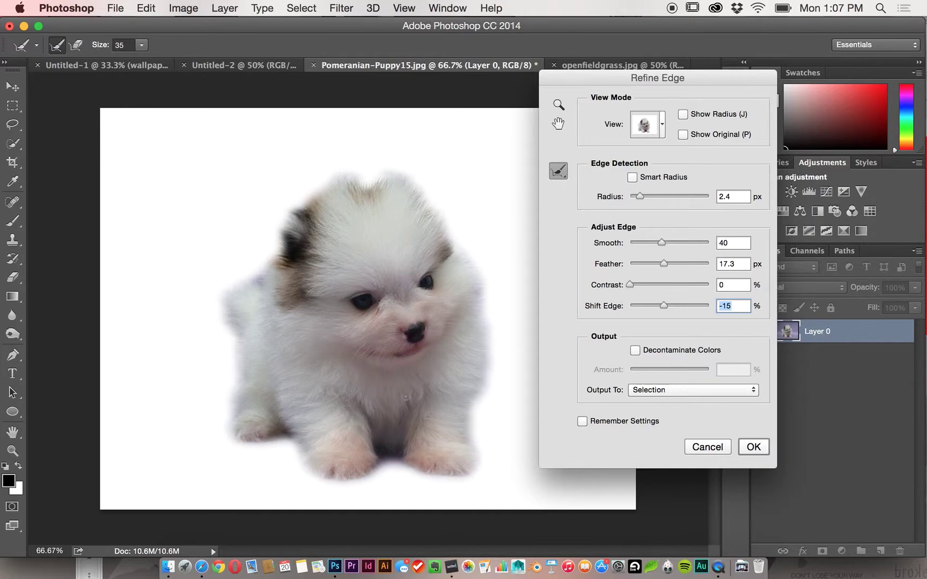
click(757, 448)
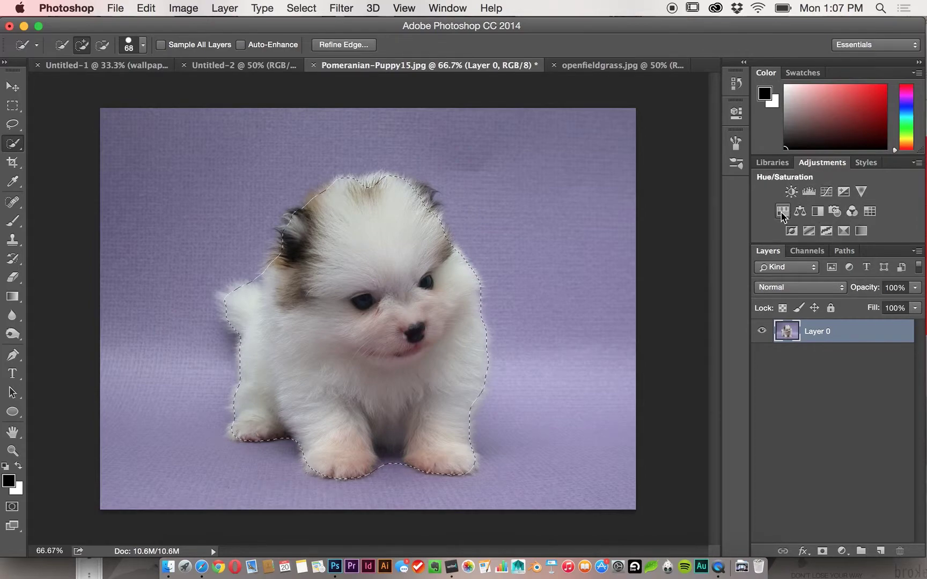
Add a Hue/Saturation adjustment masked to the puppy, with hue +1 and saturation +21
click(782, 212)
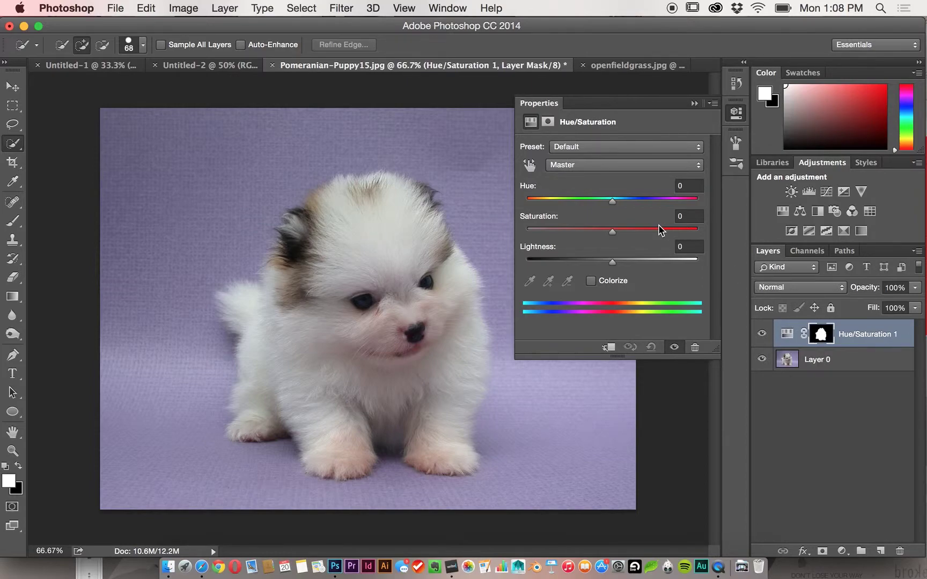
drag(612, 232, 612, 264)
mouse_move(612, 202)
mouse_down()
mouse_move(561, 203)
mouse_move(680, 214)
mouse_move(614, 209)
mouse_up()
click(832, 435)
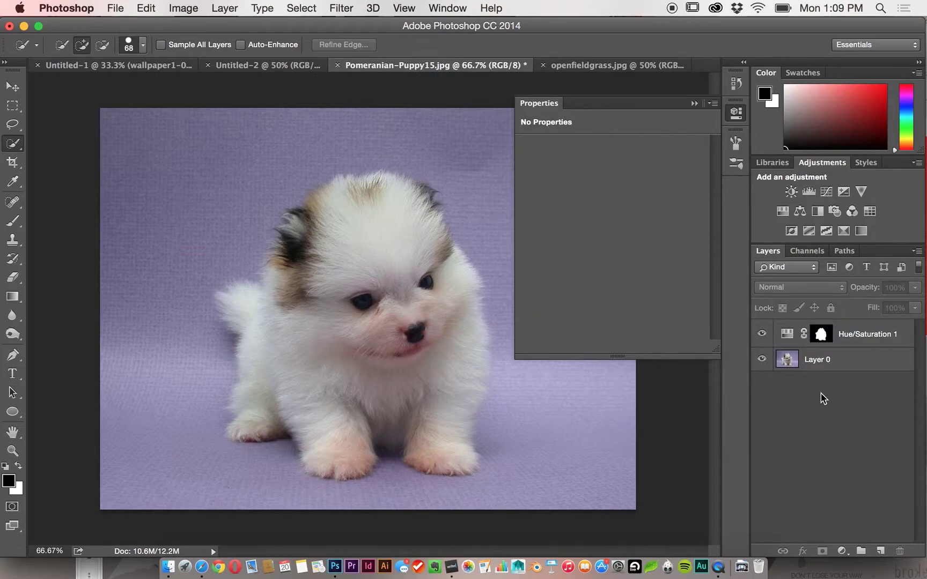
click(694, 104)
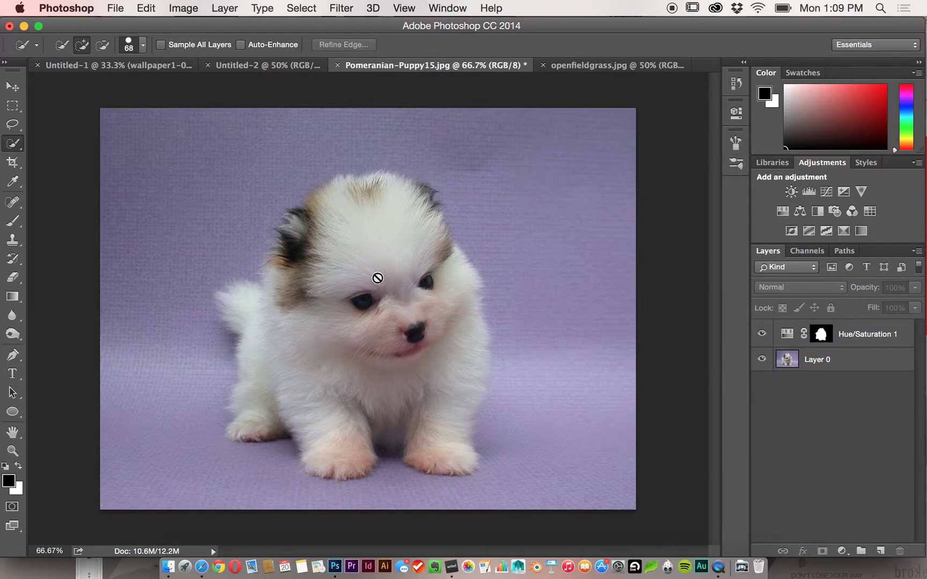
Try out the feather setting on the Hue/Saturation adjustment's layer mask
click(822, 337)
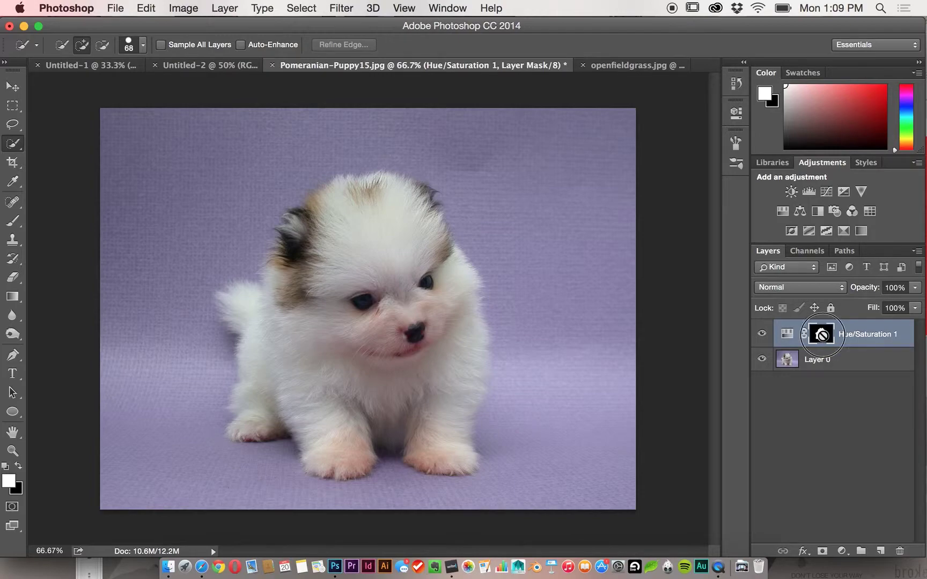
double_click(822, 337)
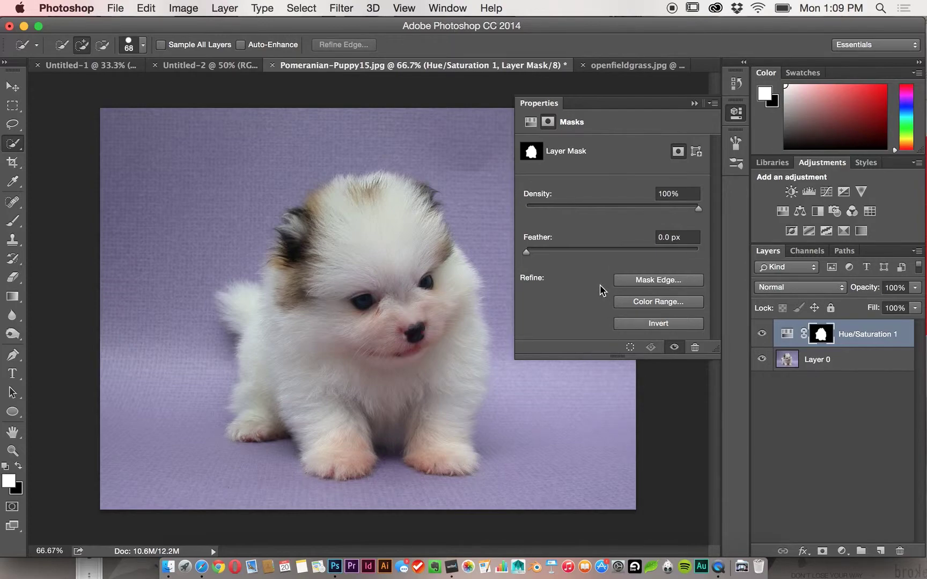
mouse_move(527, 256)
mouse_down()
mouse_move(680, 256)
mouse_move(521, 268)
mouse_up()
click(824, 408)
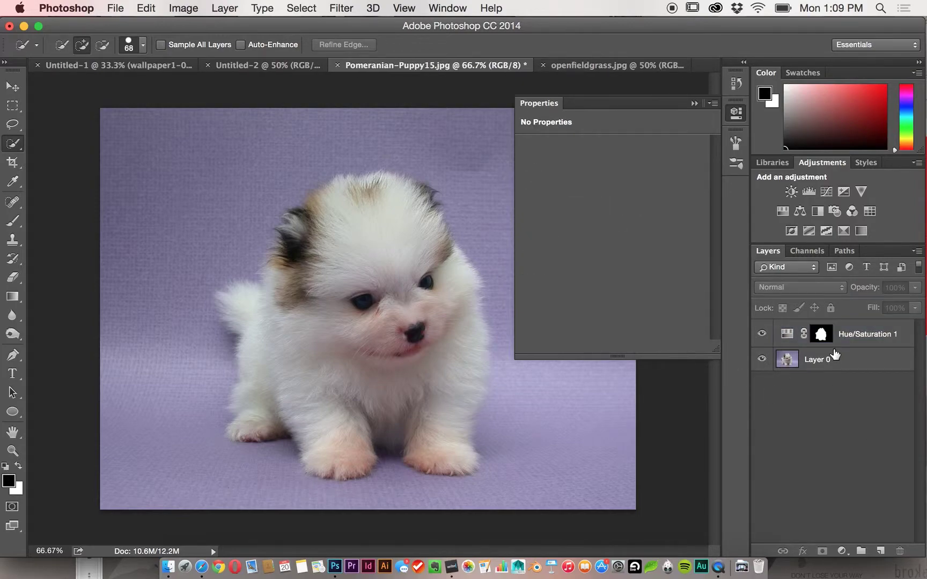
Duplicate the Hue/Saturation 1 adjustment layer within the same document, keeping the suggested name
click(821, 334)
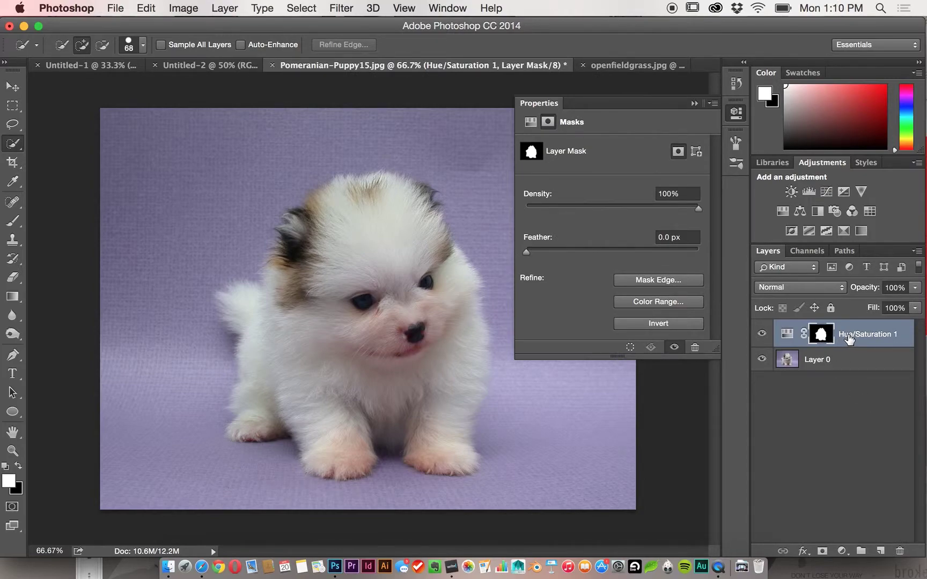
right_click(853, 337)
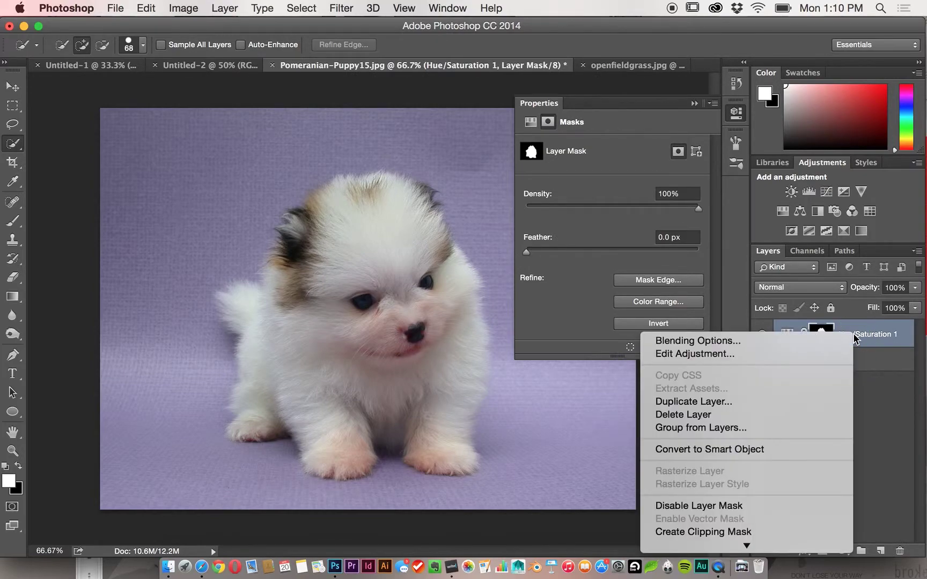
click(787, 403)
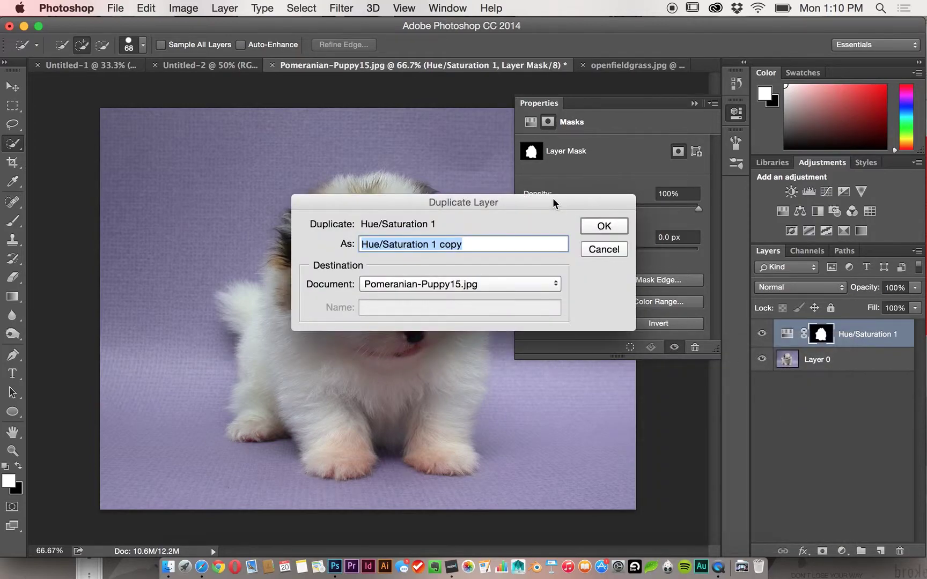
click(596, 224)
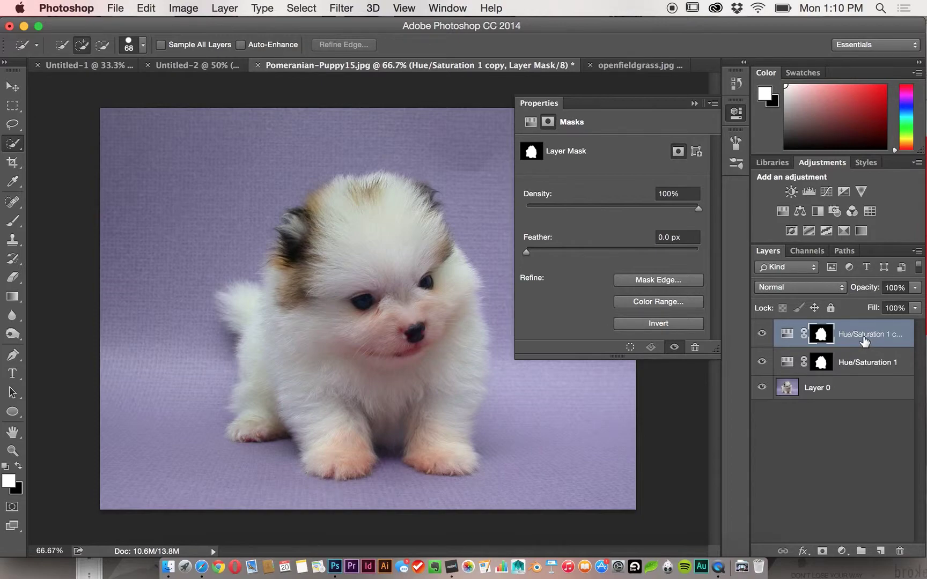
Invert the layer mask of the duplicated Hue/Saturation layer so it affects only the background
click(861, 335)
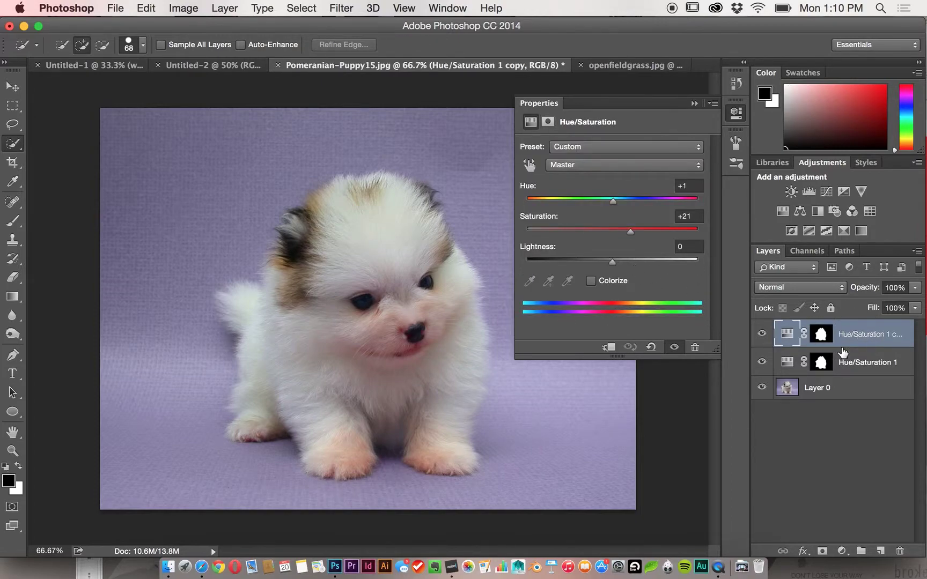
click(821, 337)
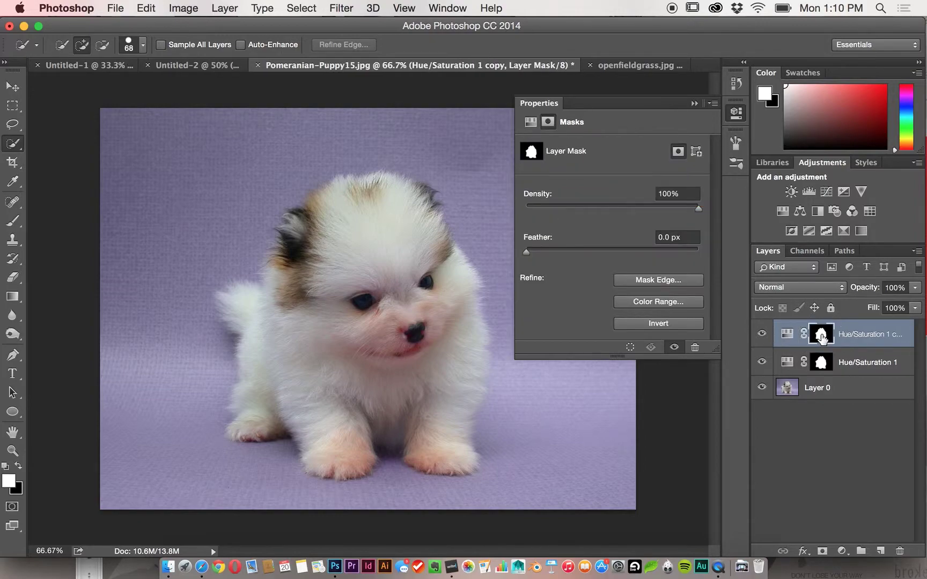
click(654, 323)
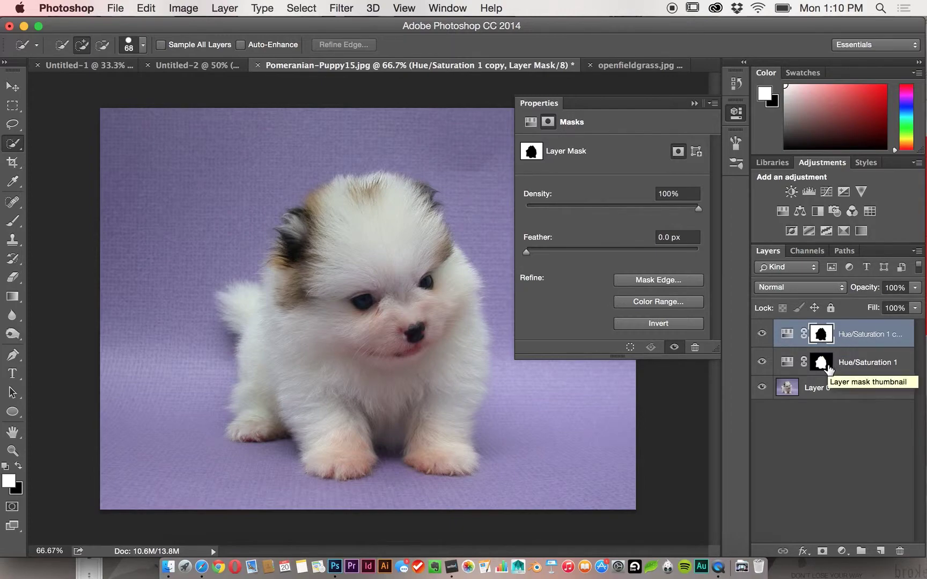
Set the hue of the duplicated Hue/Saturation layer to -35 to turn the purple backdrop blue
click(858, 334)
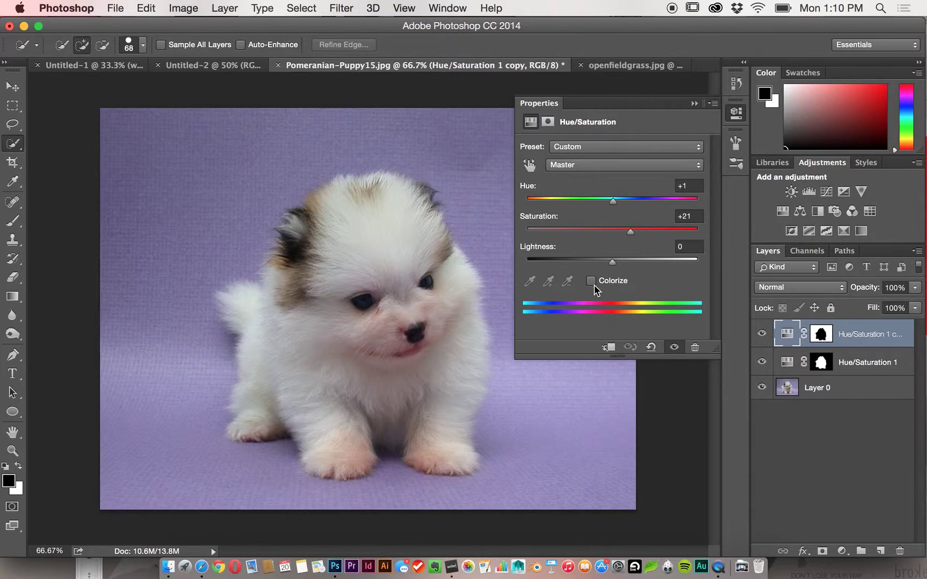
drag(613, 201, 581, 199)
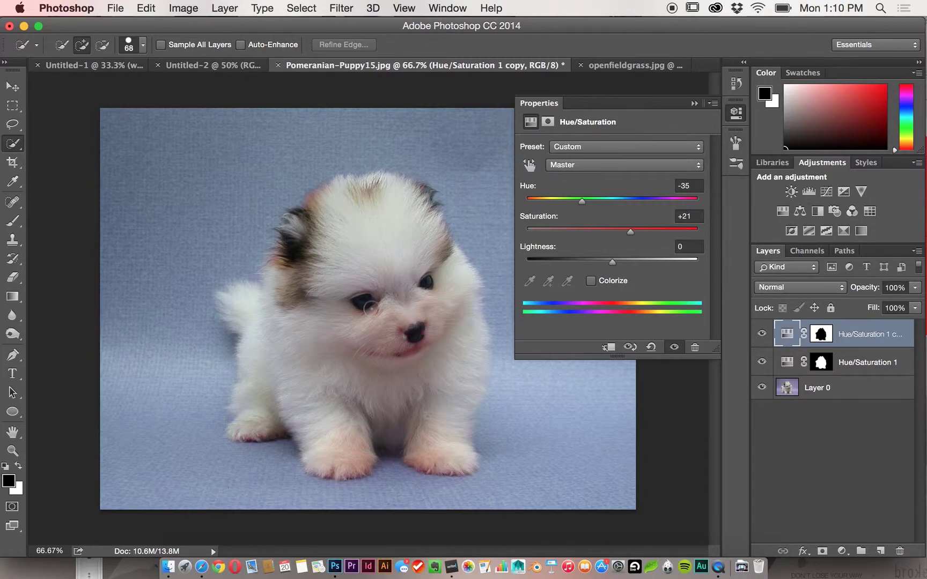
click(848, 453)
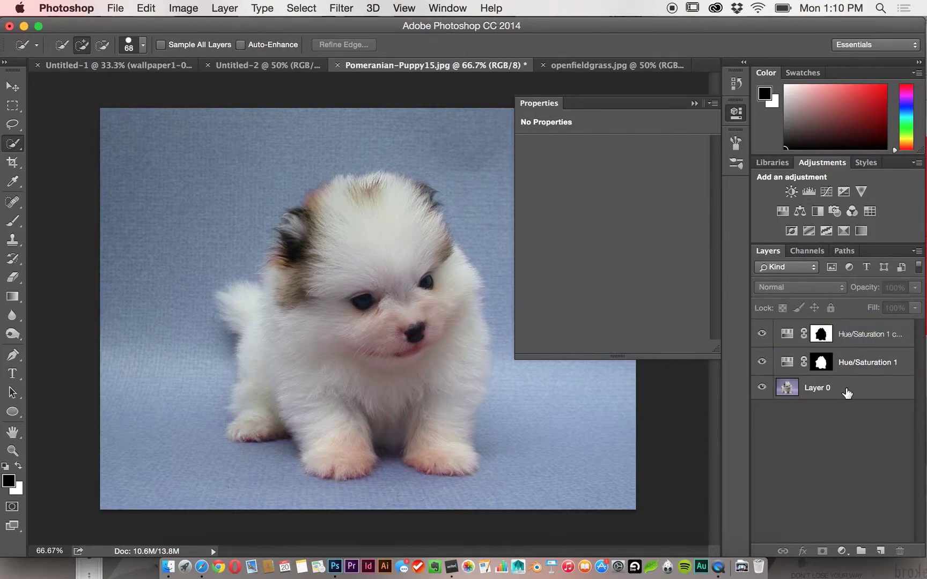
click(694, 103)
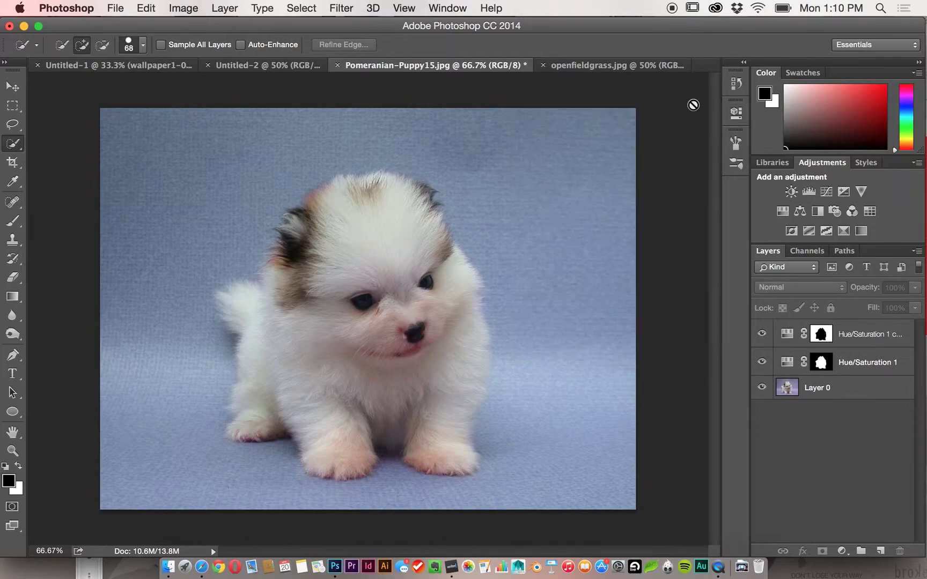
click(736, 113)
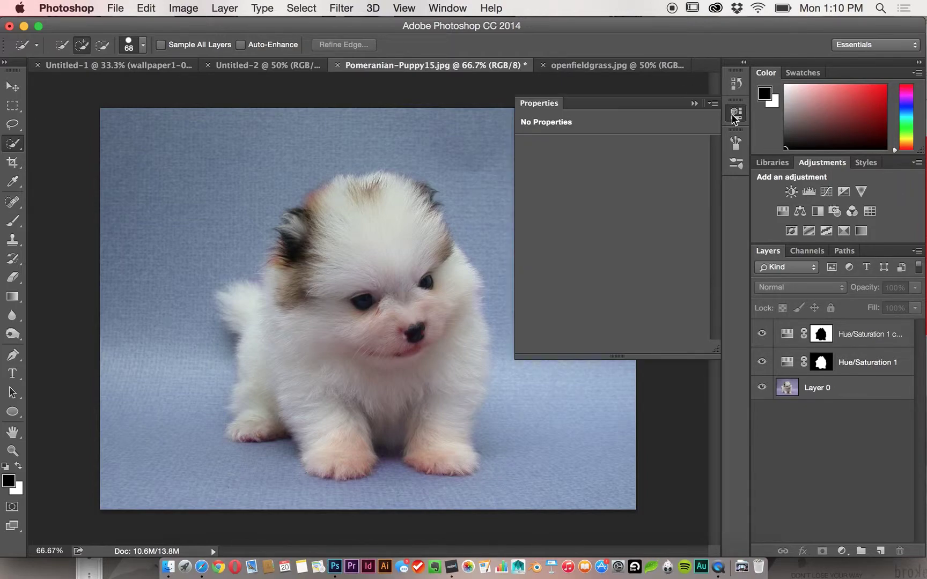
Load the layer mask of the Hue/Saturation 1 adjustment layer as a selection around the puppy
click(693, 105)
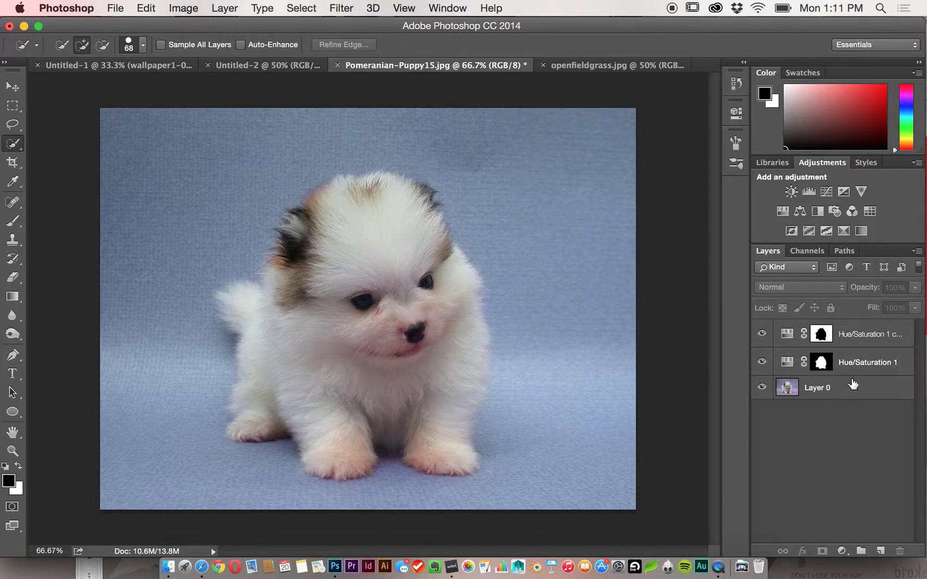
click(862, 364)
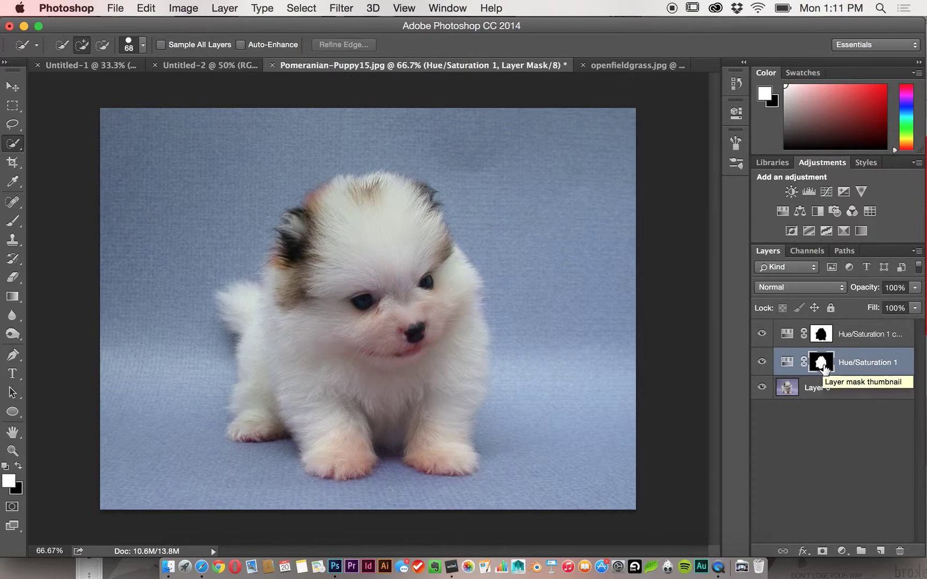
double_click(820, 364)
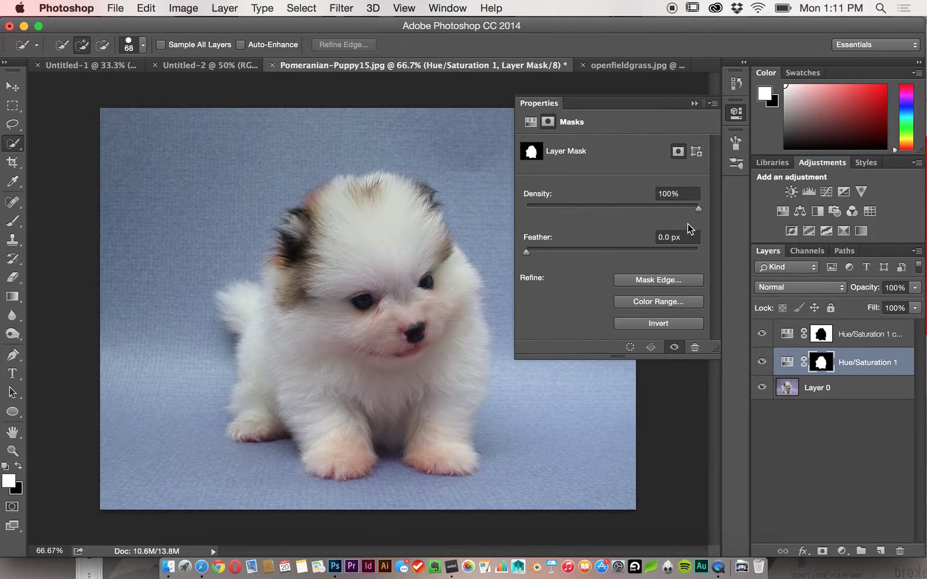
click(630, 348)
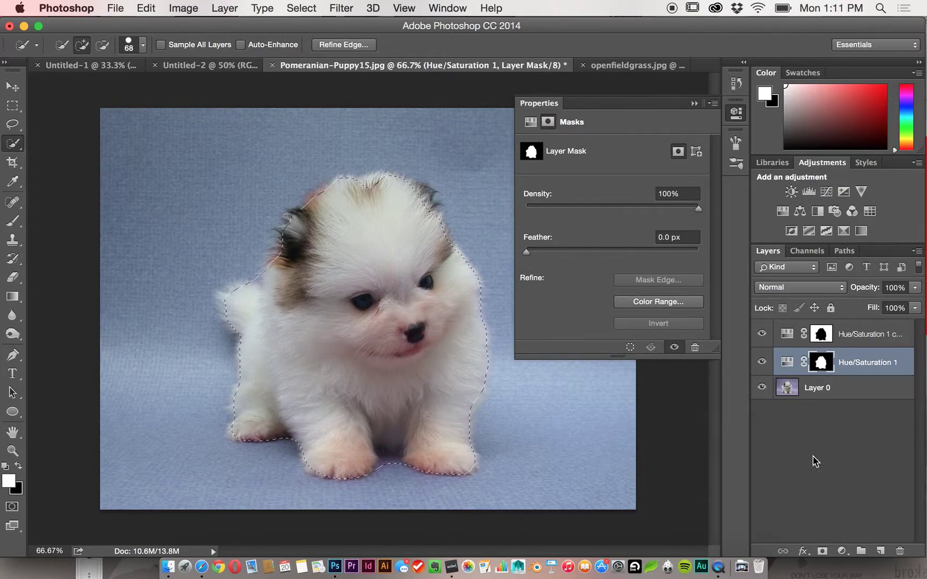
Copy the selected puppy from Layer 0 to the clipboard
click(822, 398)
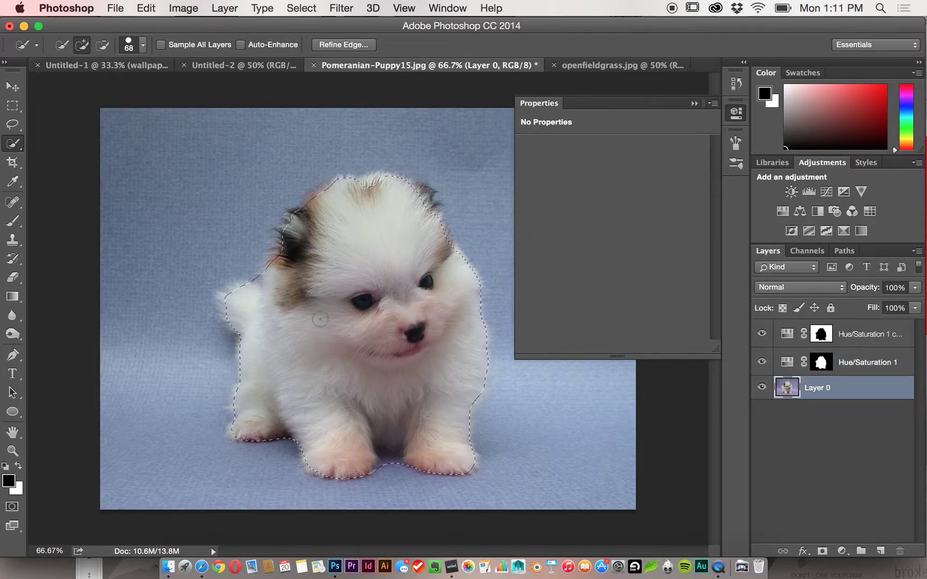
click(146, 7)
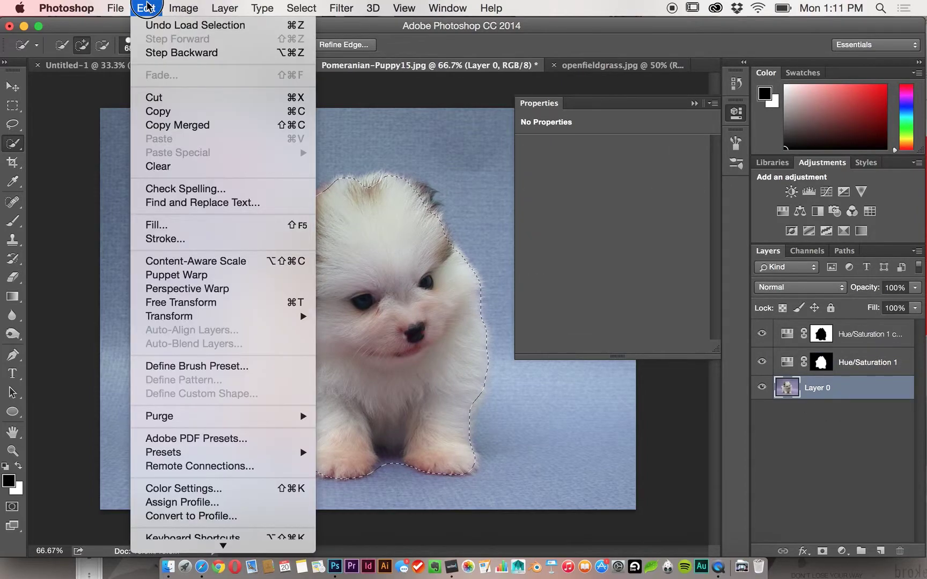
click(159, 113)
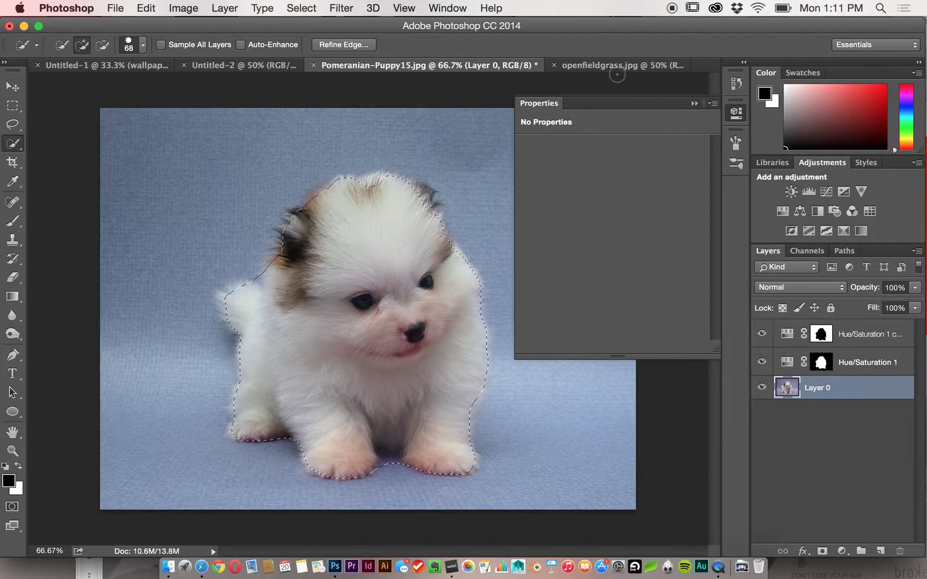
Add a new empty layer above the background in openfieldgrass.jpg and paste the copied puppy there
click(617, 67)
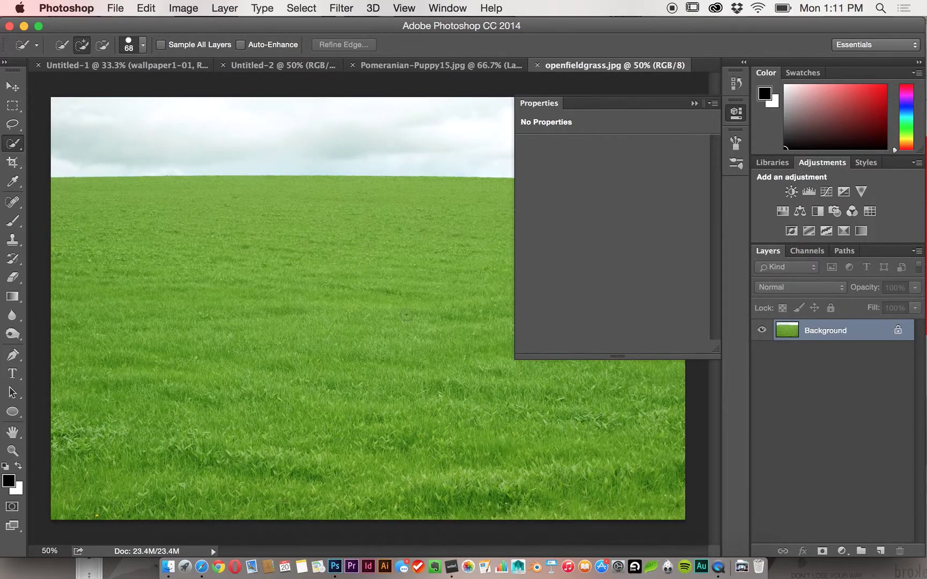
click(880, 551)
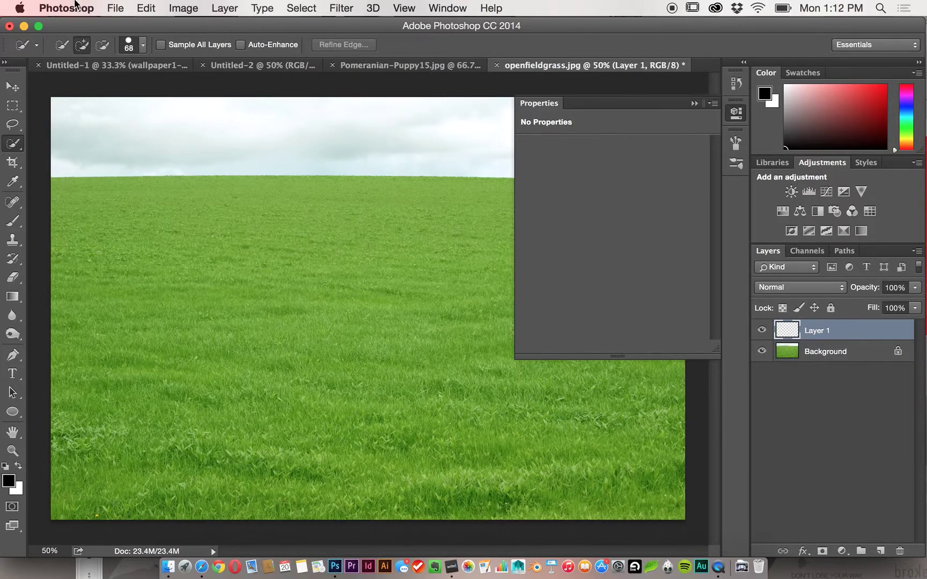
click(146, 7)
click(160, 137)
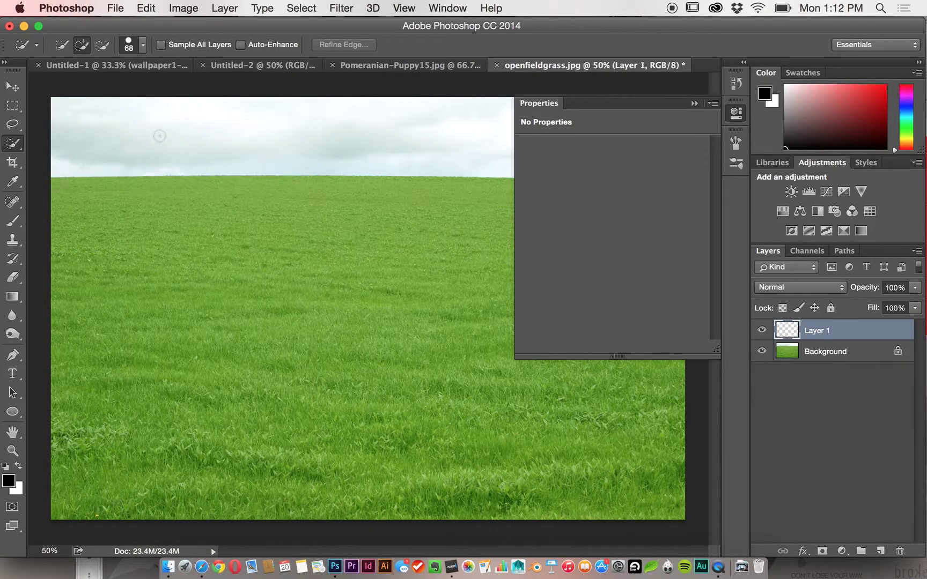